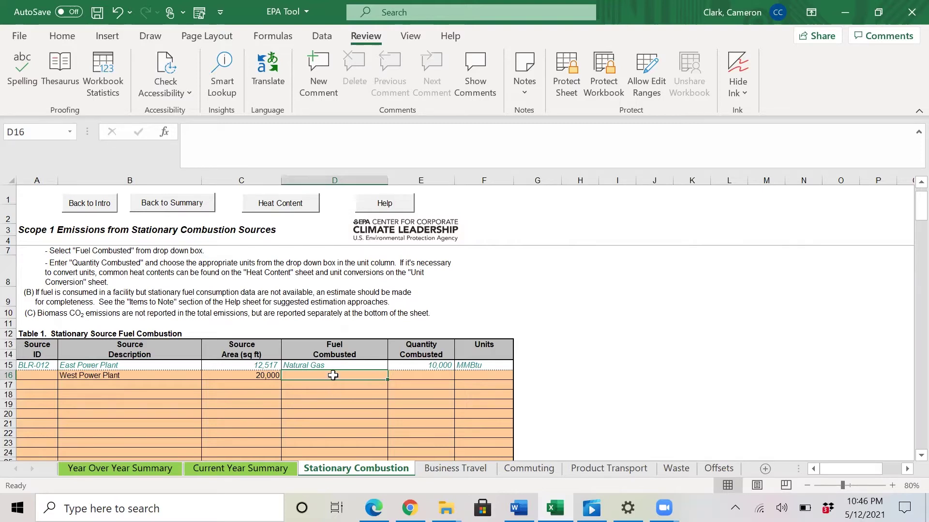
# Fill West Power Plant's row with Natural Gas, a quantity of 15,000, and MMBtu units.
pyautogui.write('Natural Gas')
pyautogui.hotkey('ctrl', 'Return')
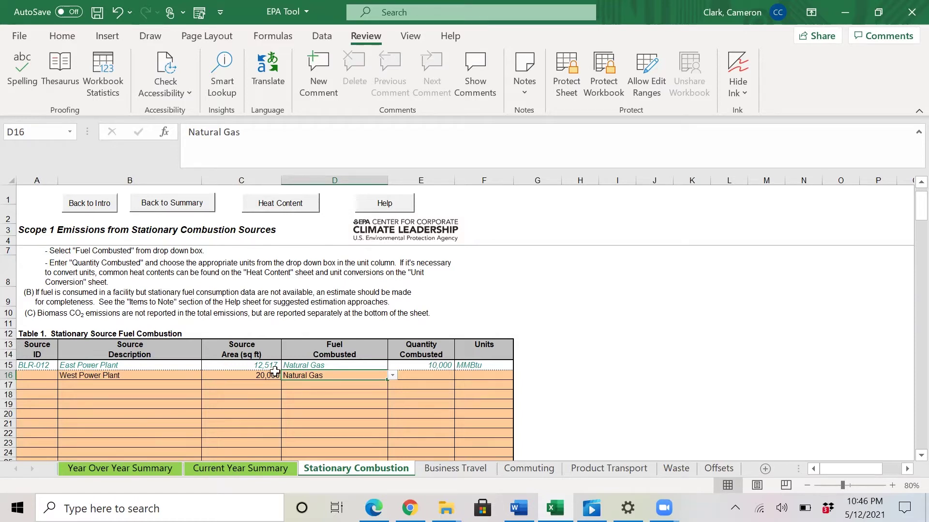
pyautogui.click(421, 376)
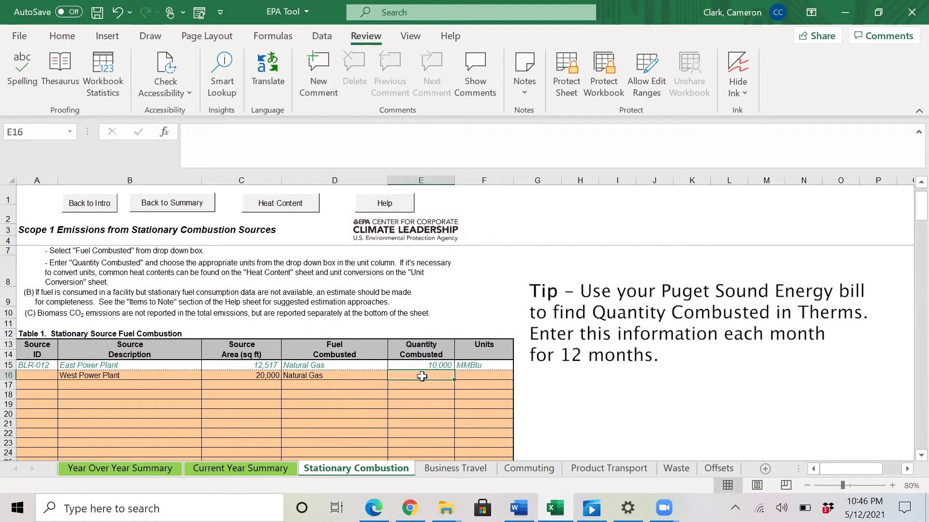
pyautogui.write('1')
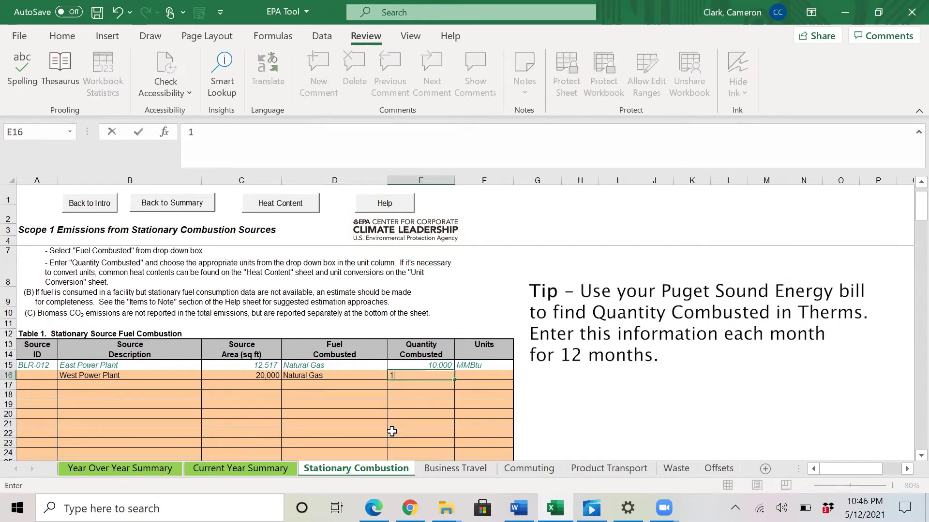
pyautogui.write('5000')
pyautogui.press('Tab')
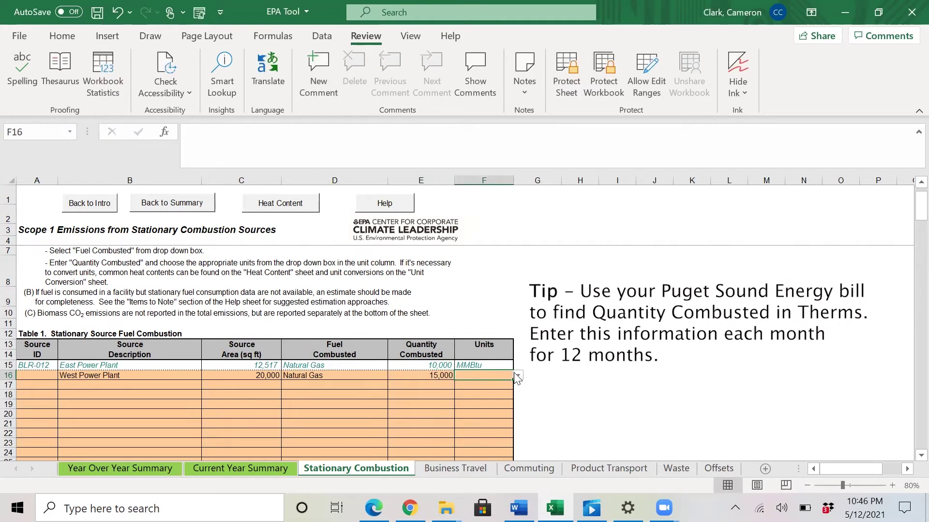
pyautogui.click(518, 376)
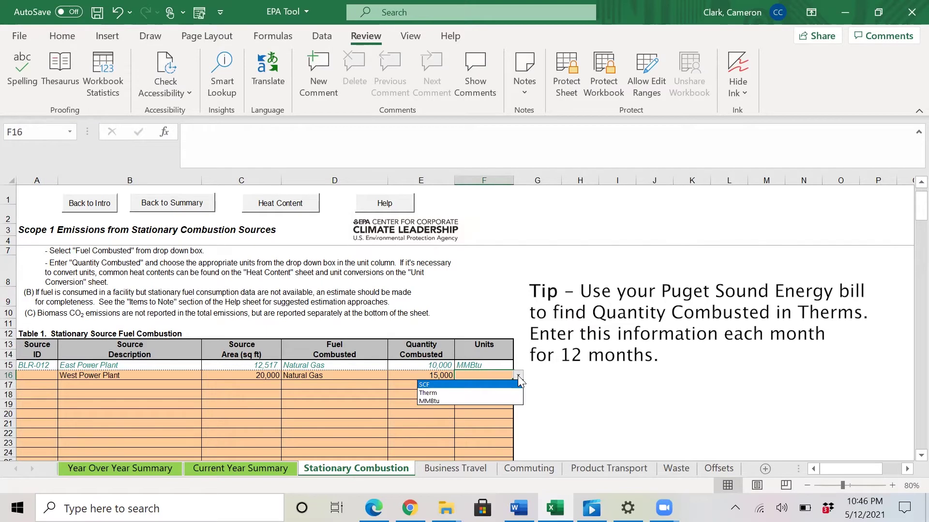
pyautogui.click(478, 399)
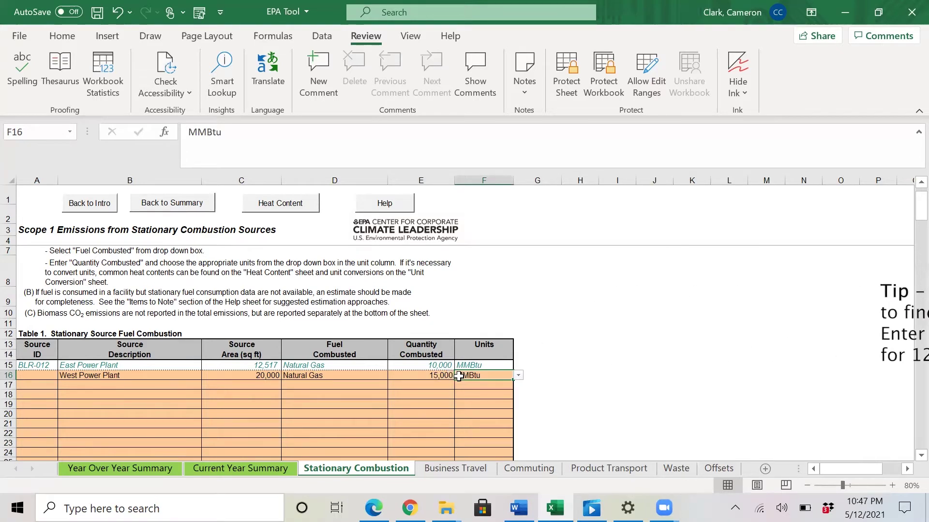
# On the Business Travel sheet, log a 3,000 vehicle-mile Light-Duty Truck trip in row 17.
pyautogui.click(555, 332)
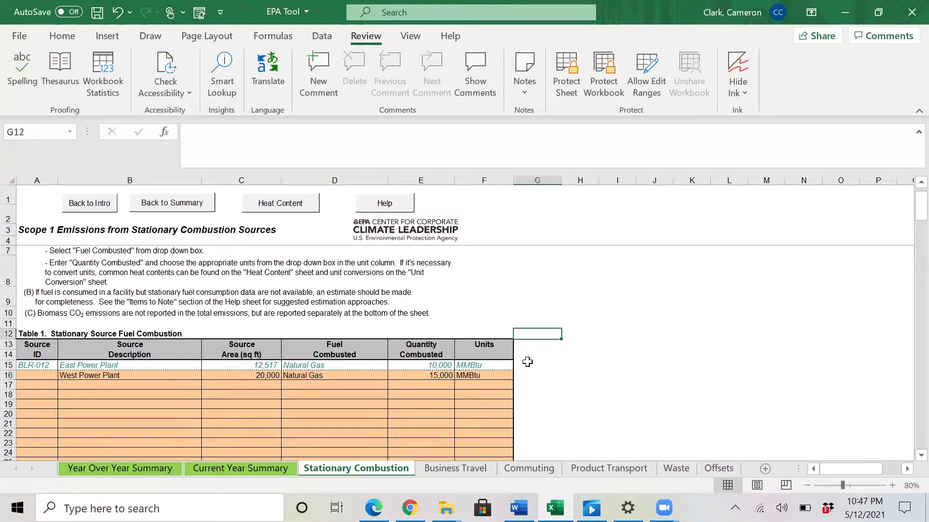
pyautogui.click(448, 468)
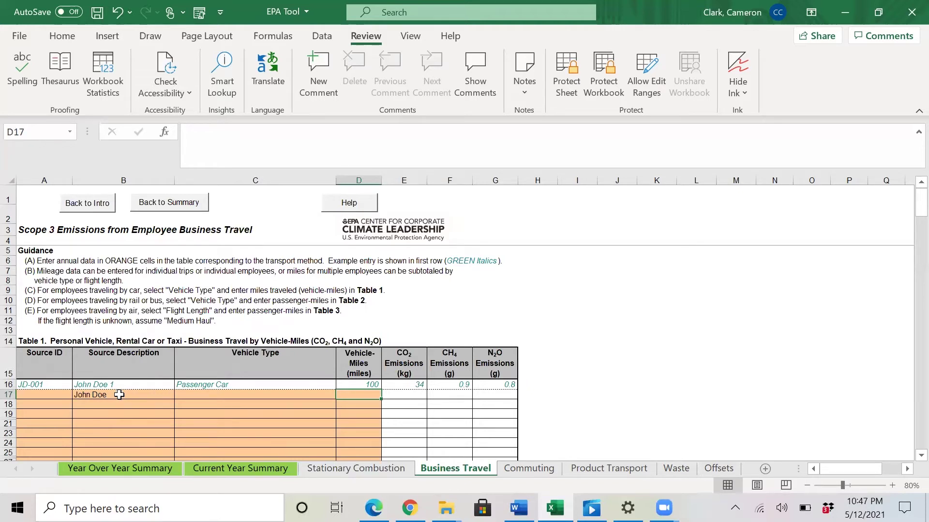
pyautogui.click(291, 395)
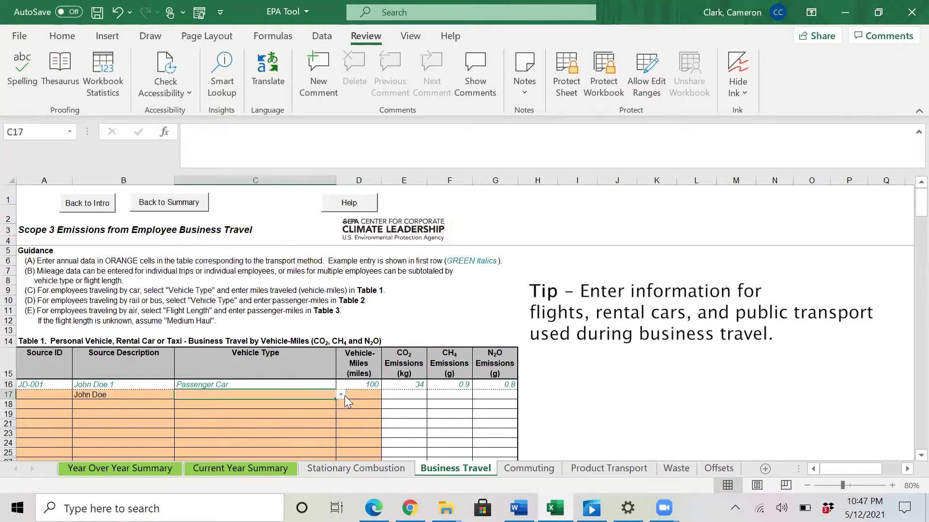
pyautogui.click(341, 395)
pyautogui.click(317, 411)
pyautogui.click(365, 395)
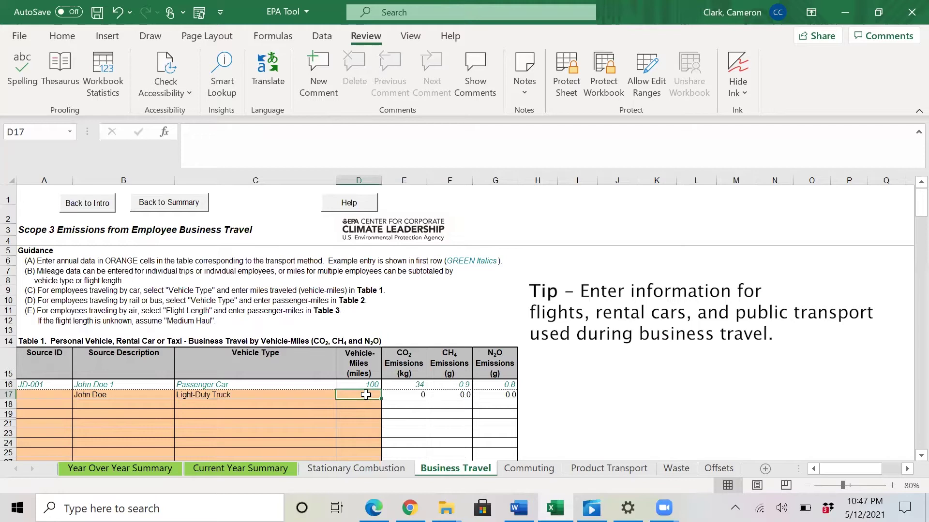
pyautogui.write('3000')
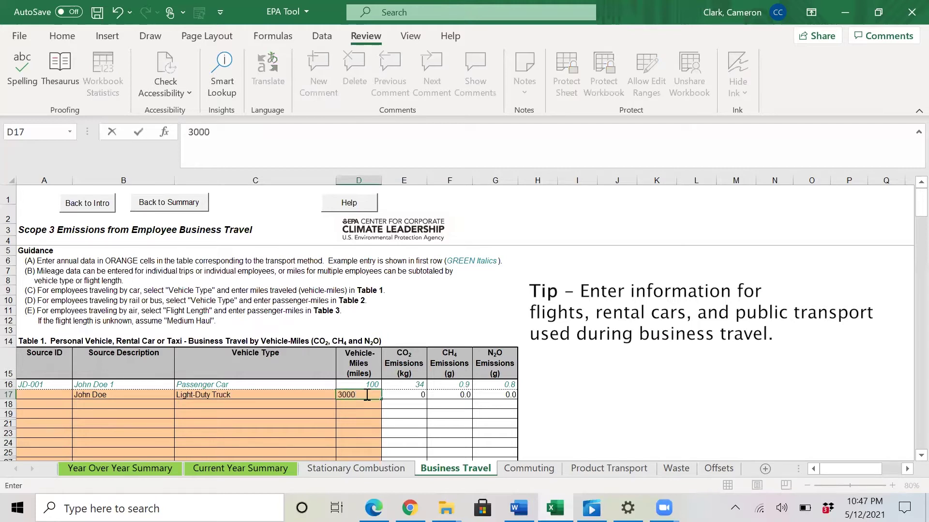
pyautogui.press('Return')
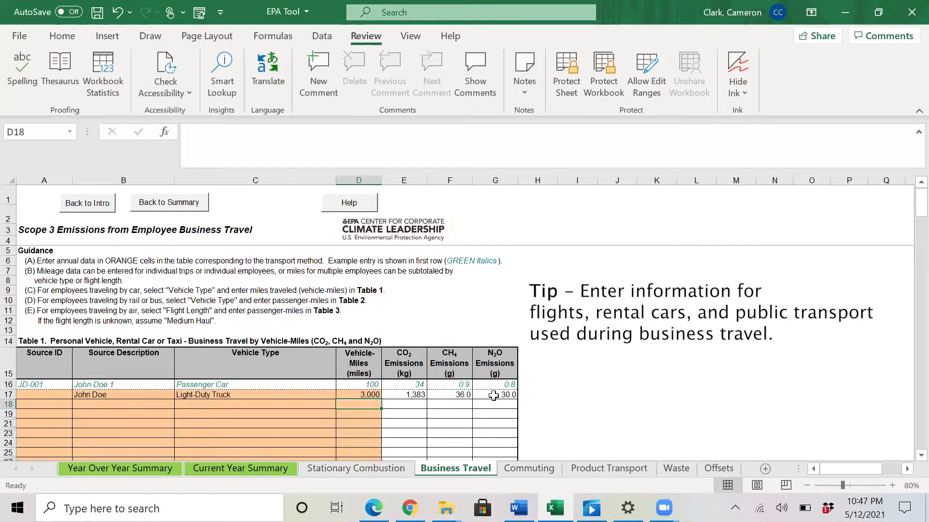
# Recheck the vehicle type options for the Light-Duty Truck trip row.
pyautogui.scroll(-15, 532, 392)
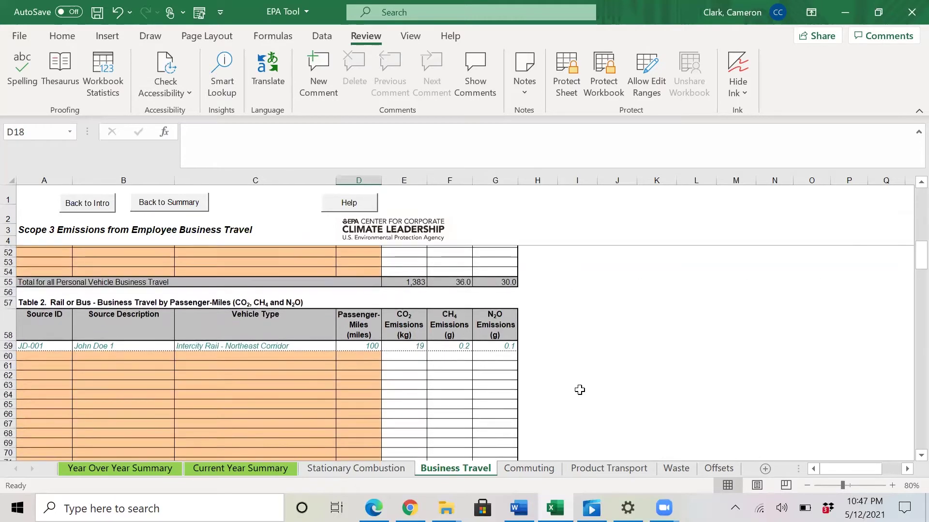
pyautogui.scroll(14, 580, 390)
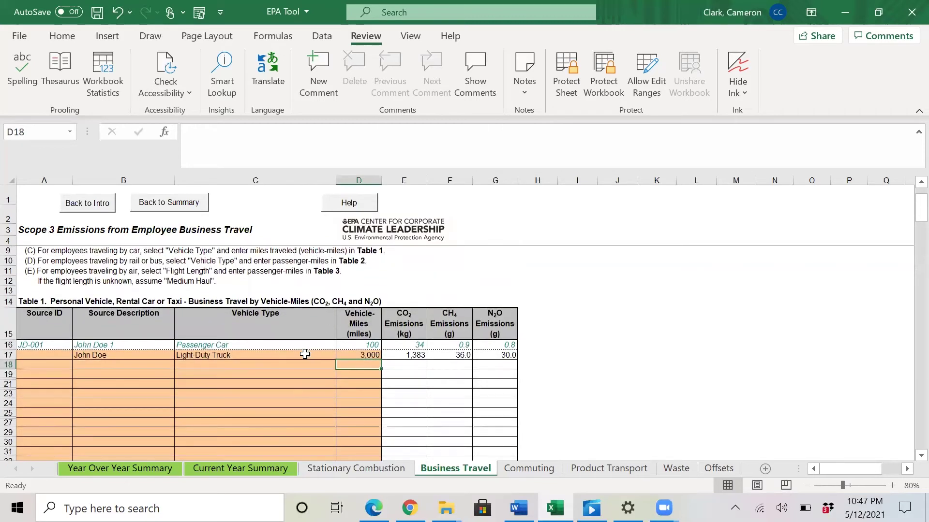
pyautogui.click(304, 354)
pyautogui.click(340, 355)
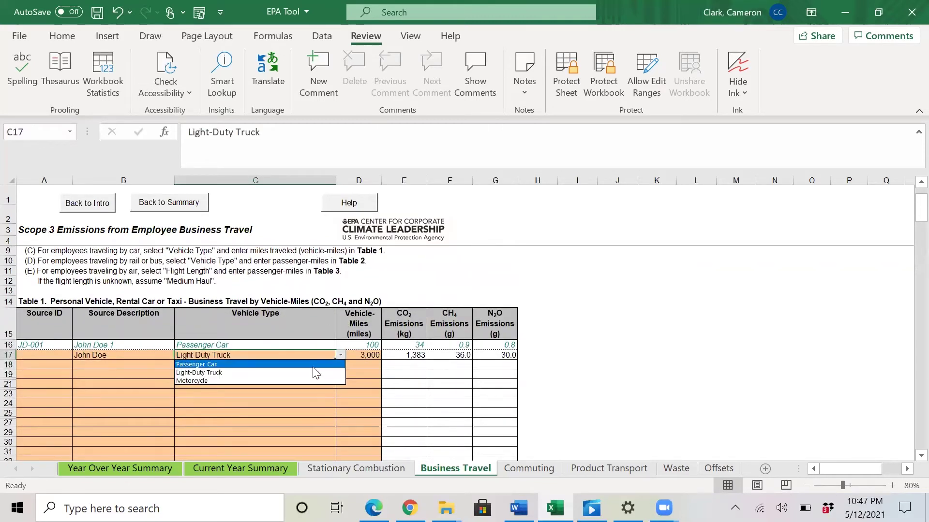
# In the rail and bus table, enter the employee name, Bus, and 500 passenger-miles, then go to Commuting.
pyautogui.scroll(-13, 579, 349)
pyautogui.scroll(-1, 579, 349)
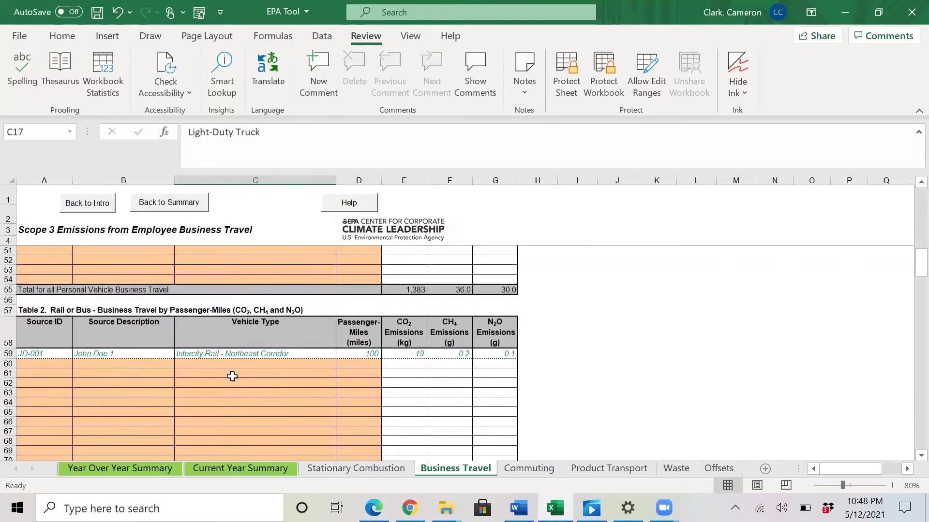
pyautogui.click(145, 364)
pyautogui.write('John Doe 1')
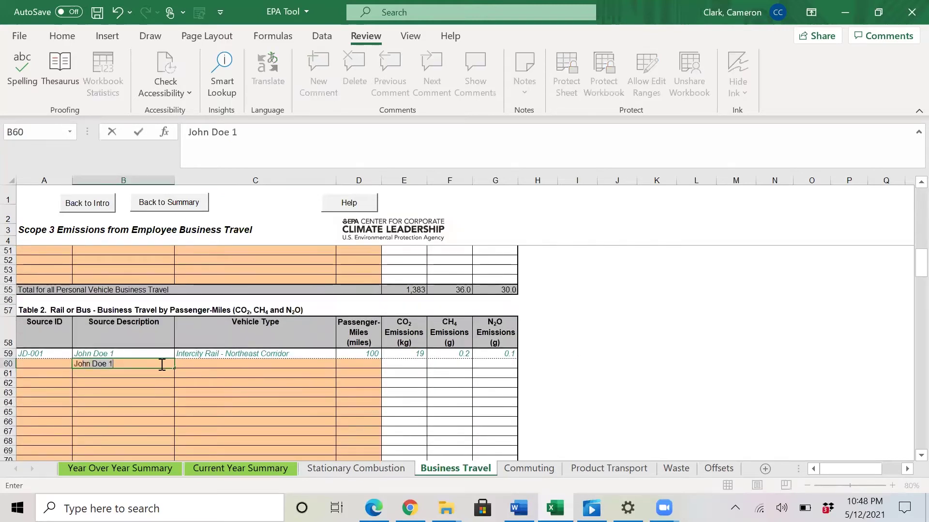
pyautogui.press('BackSpace')
pyautogui.press('Tab')
pyautogui.hotkey('alt', 'Down')
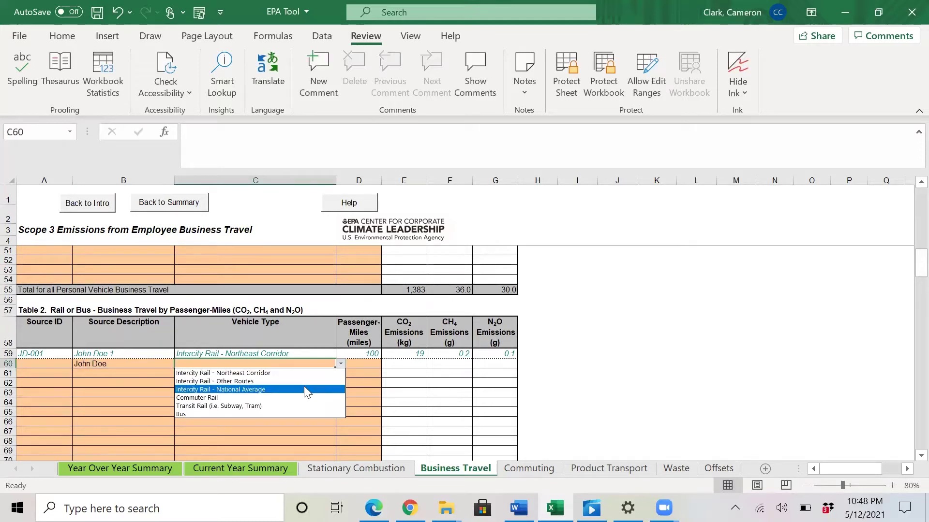
pyautogui.click(279, 414)
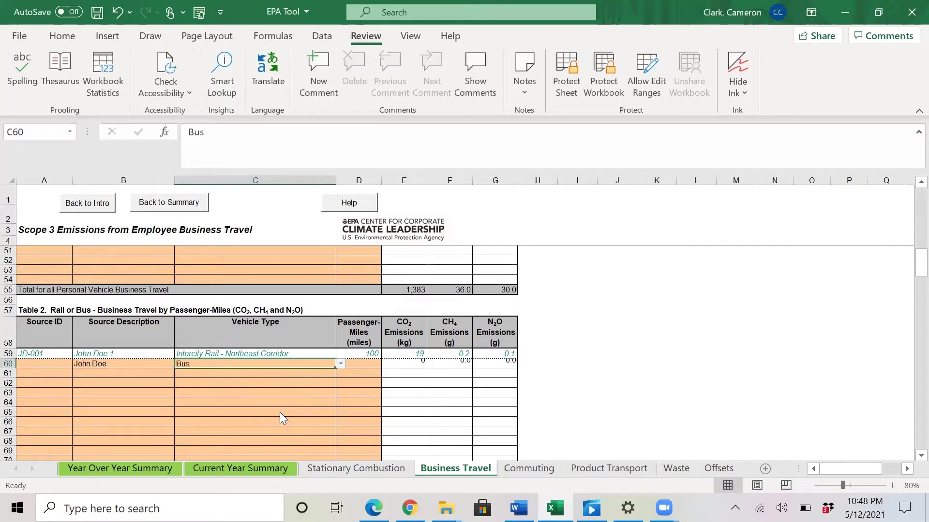
pyautogui.click(358, 364)
pyautogui.write('5000')
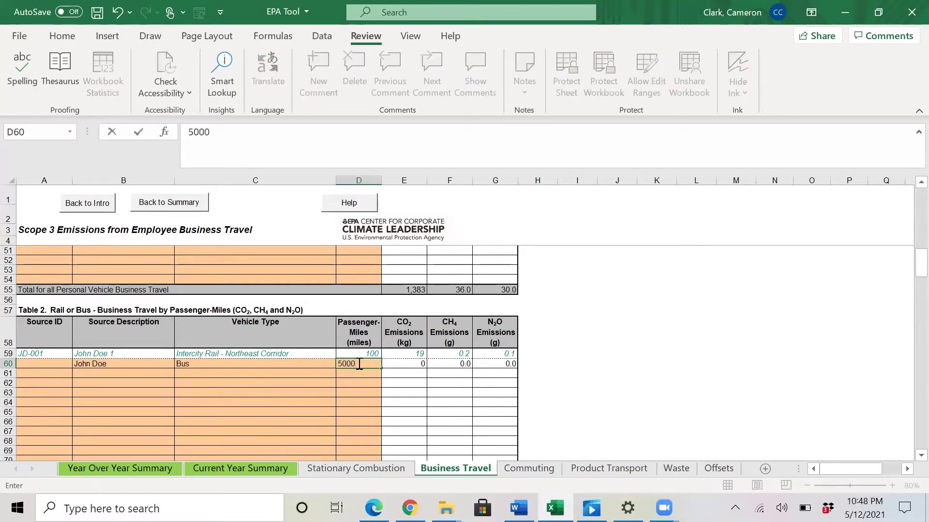
pyautogui.press('BackSpace')
pyautogui.press('Return')
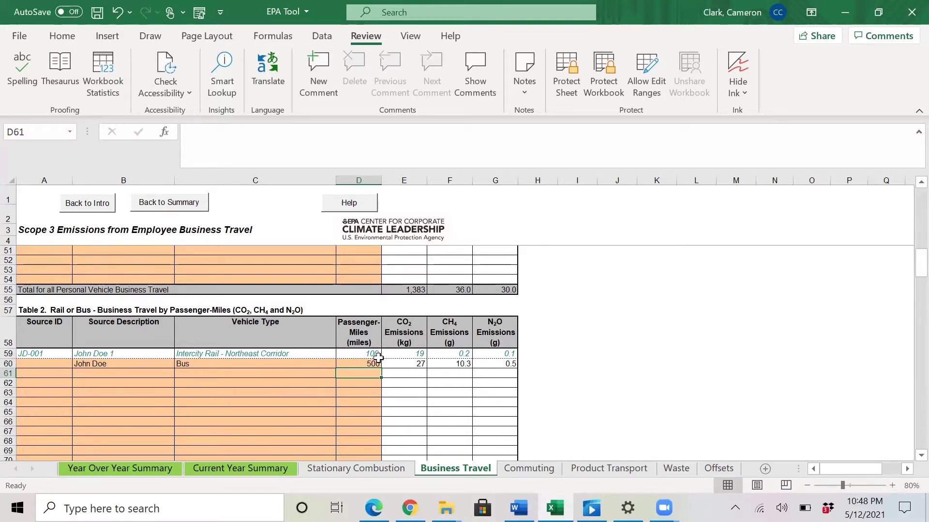
pyautogui.click(527, 468)
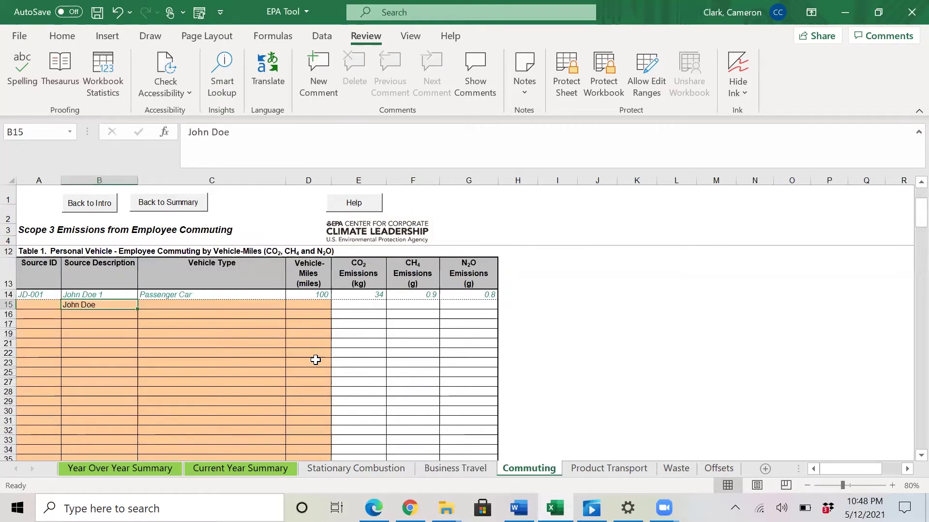
# Record a Light-Duty Truck commute of 750 vehicle-miles in row 15.
pyautogui.click(174, 305)
pyautogui.click(291, 304)
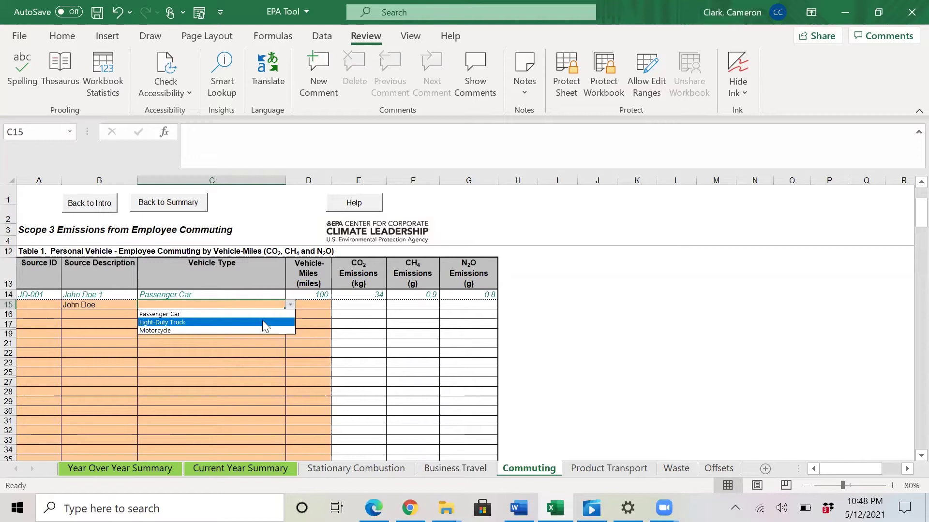
pyautogui.click(261, 320)
pyautogui.click(311, 303)
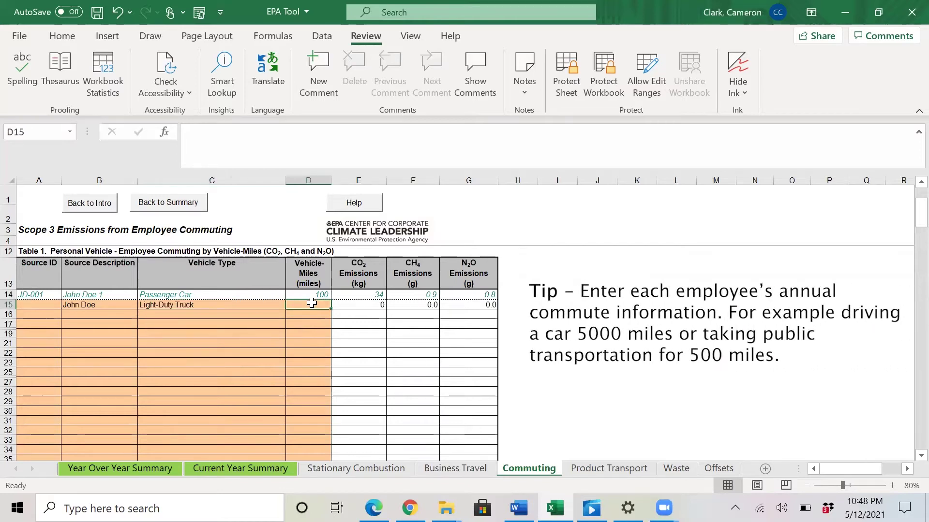
pyautogui.write('2')
pyautogui.write('50')
pyautogui.press('Return')
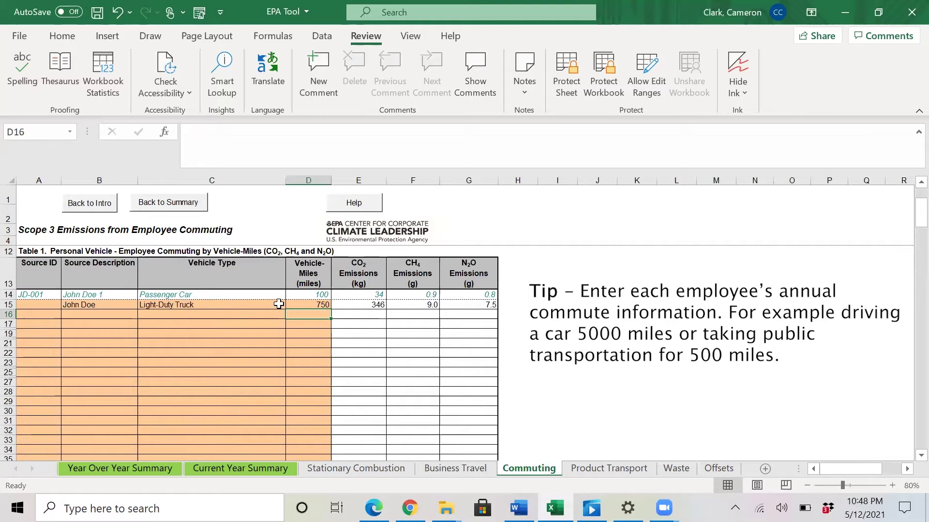
# Add the employee's Commuter Rail trip of 400 passenger-miles in row 58.
pyautogui.scroll(-13, 532, 402)
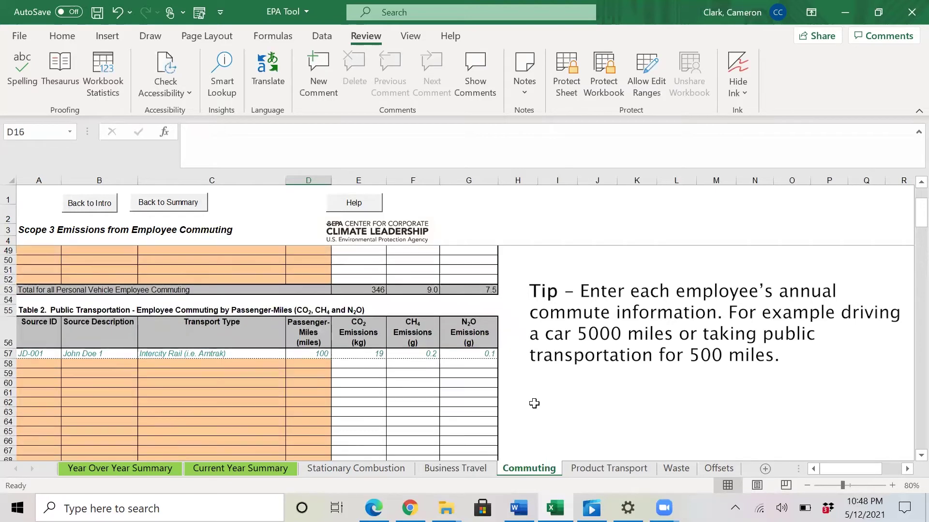
pyautogui.click(125, 343)
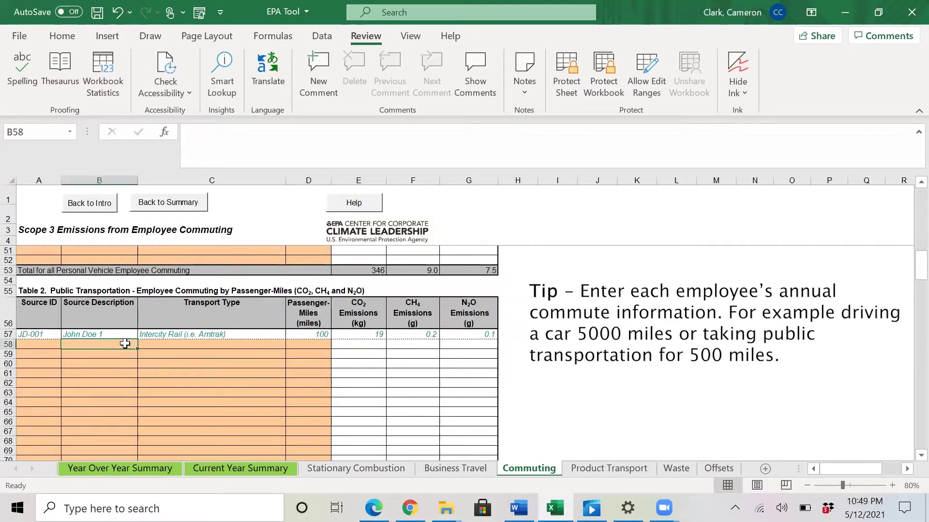
pyautogui.write('John Doe 1')
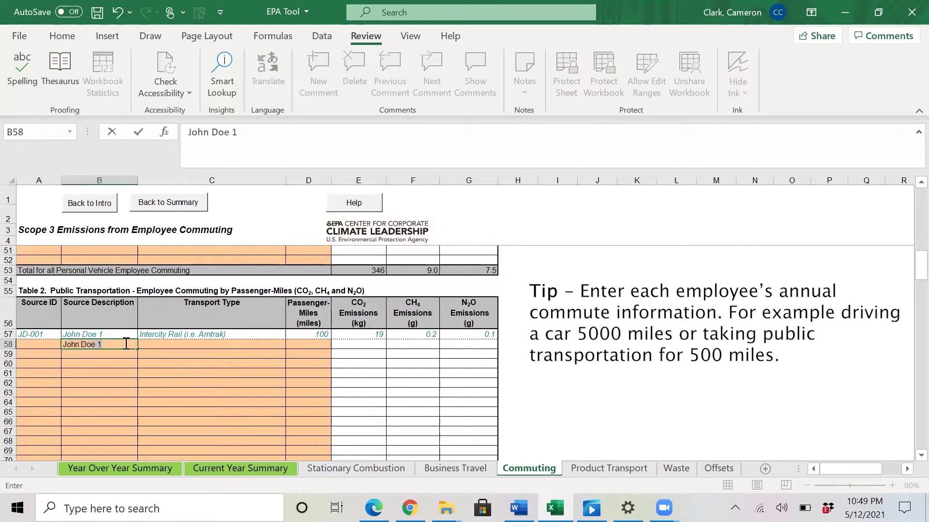
pyautogui.press('BackSpace')
pyautogui.click(194, 343)
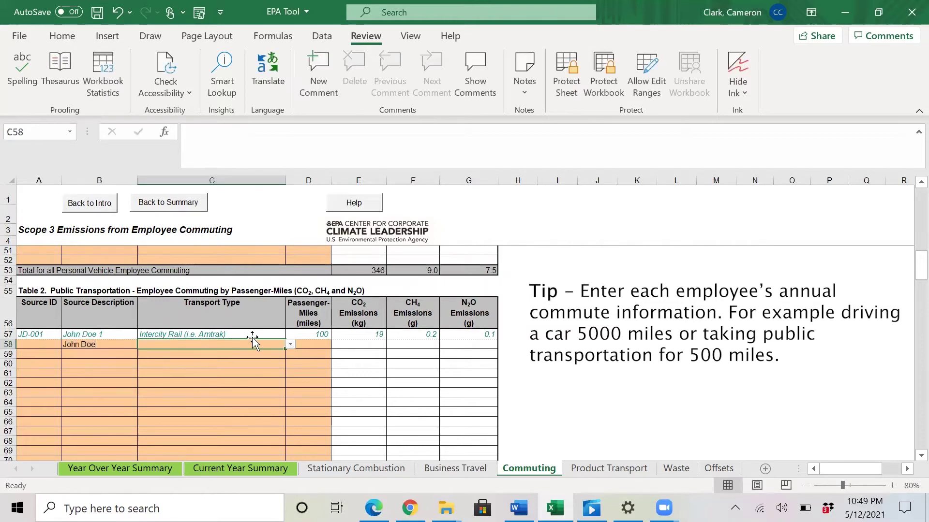
pyautogui.click(290, 345)
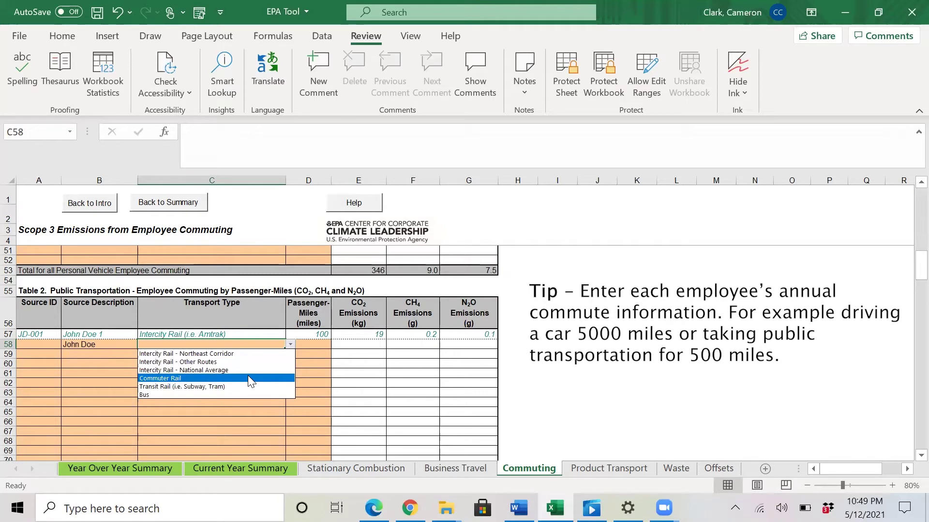
pyautogui.click(232, 379)
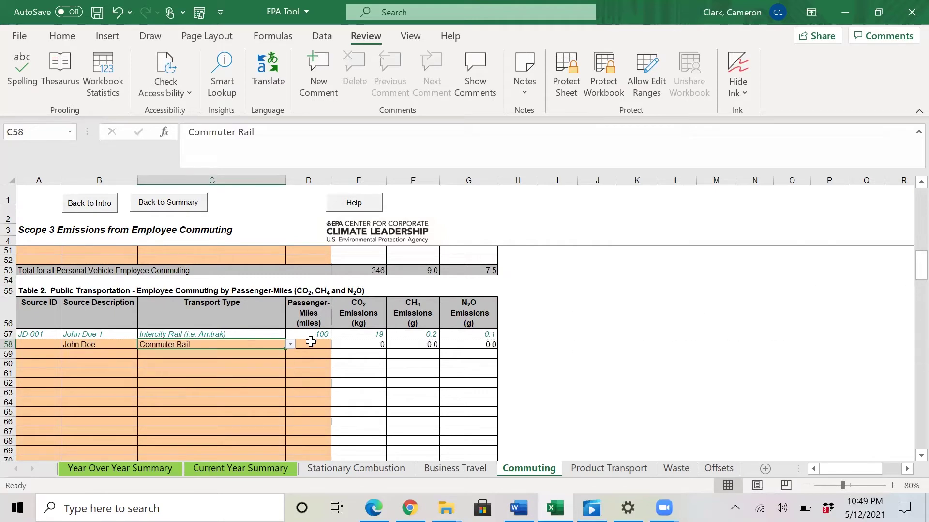
pyautogui.click(312, 346)
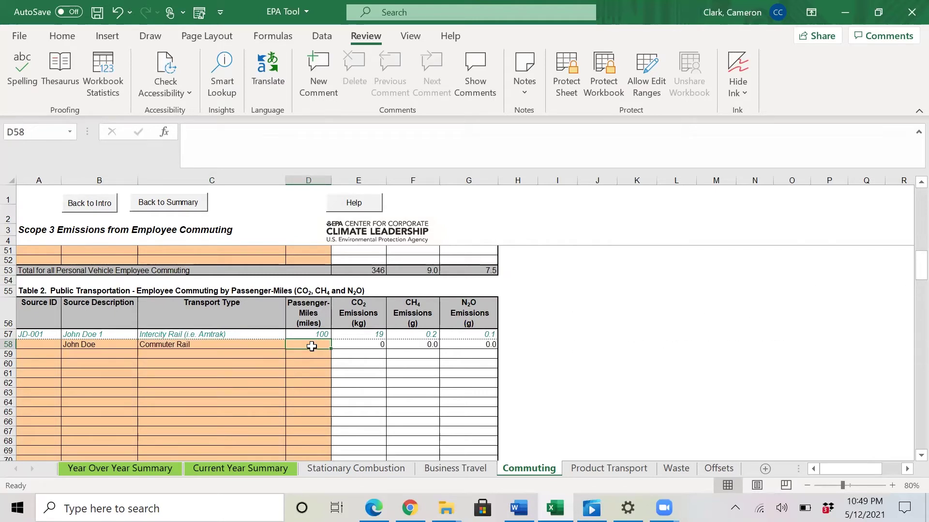
pyautogui.write('400')
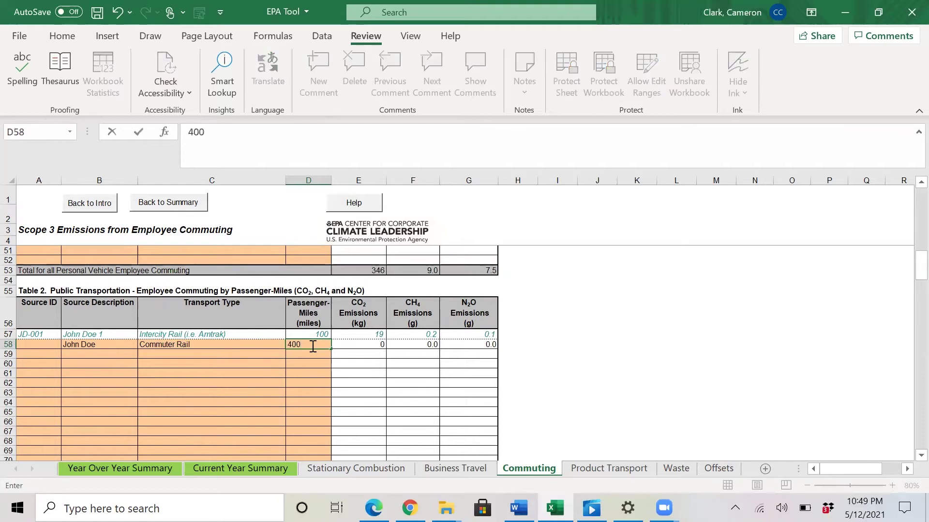
pyautogui.press('Return')
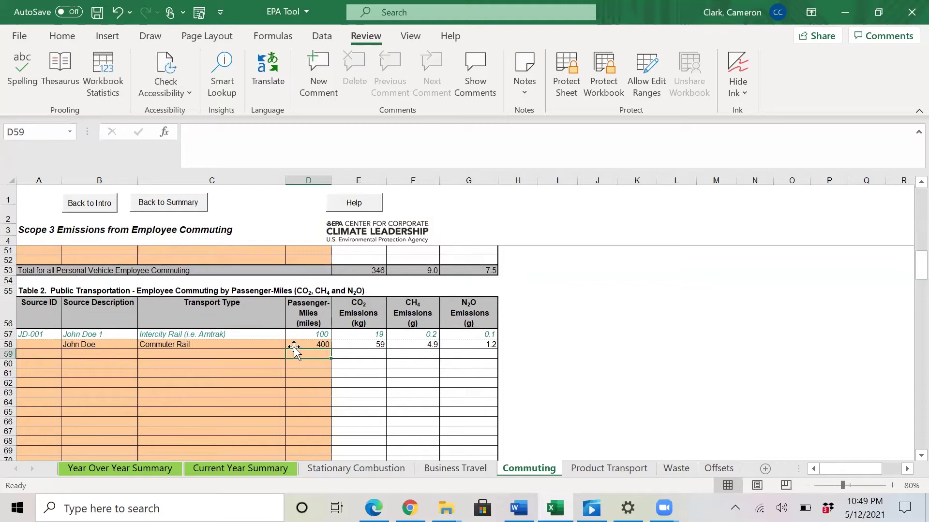
# On Product Transport, log a 10,000 vehicle-mile Light-Duty Truck shipment in row 15.
pyautogui.click(585, 468)
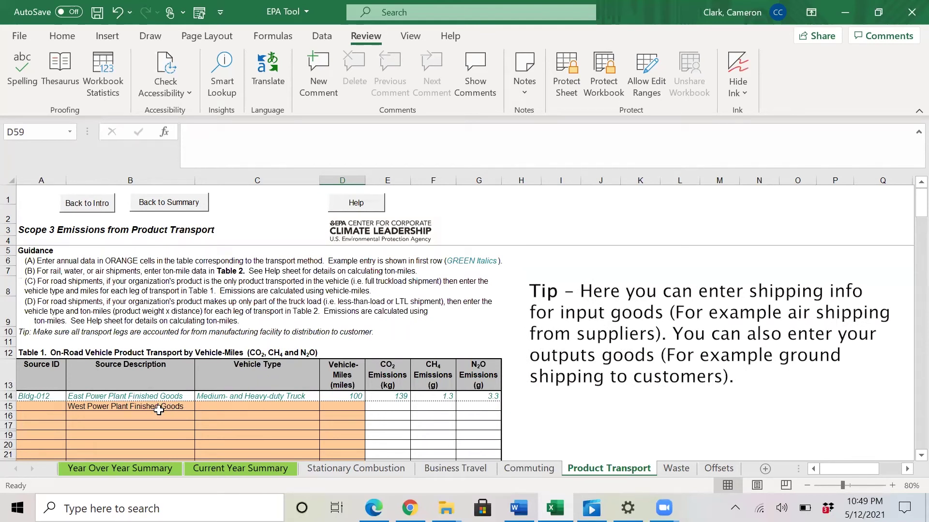
pyautogui.click(214, 408)
pyautogui.click(325, 407)
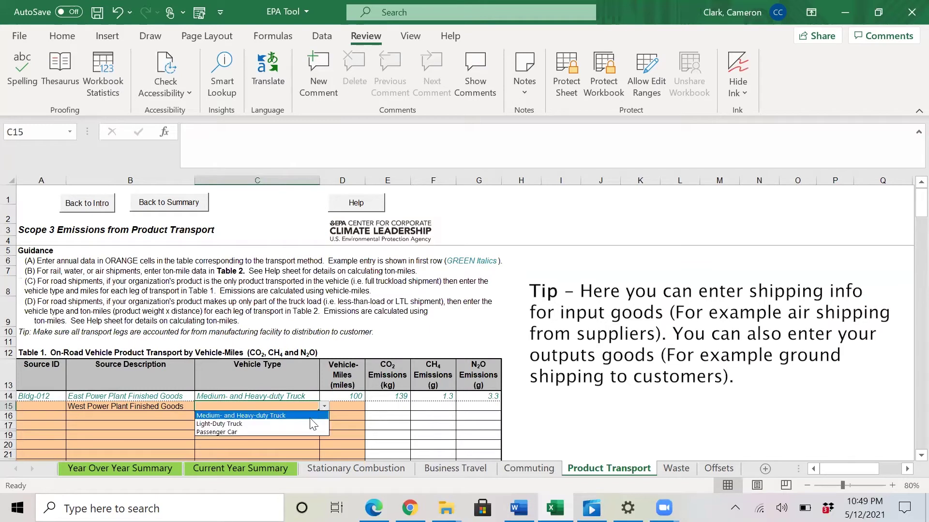
pyautogui.click(305, 424)
pyautogui.click(342, 407)
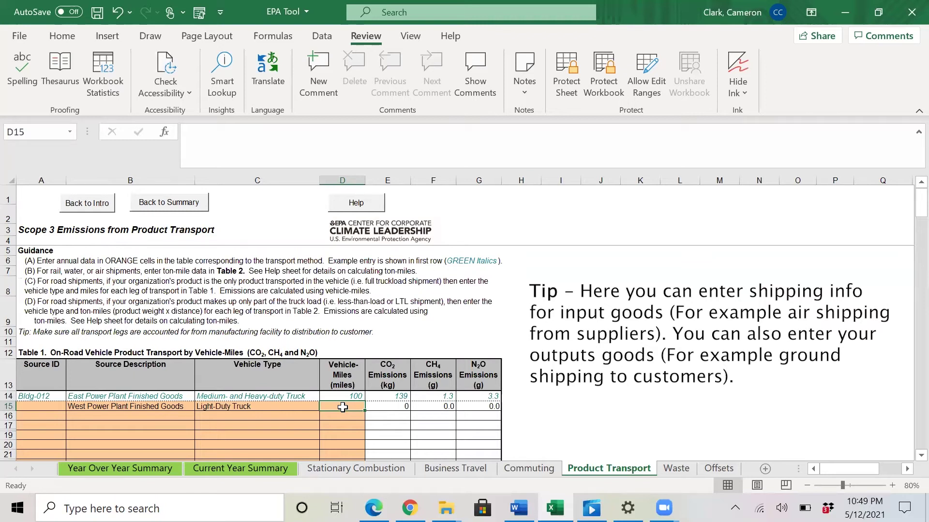
pyautogui.write('10000')
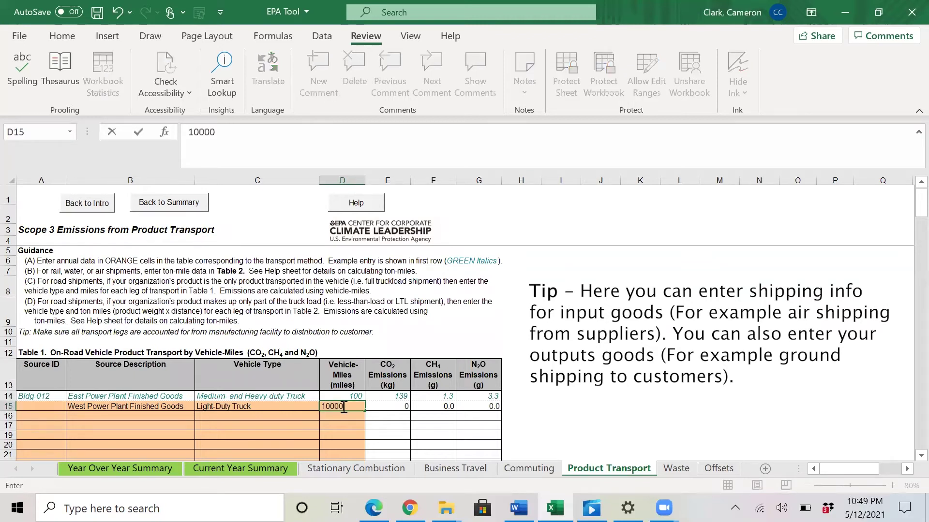
pyautogui.press('Return')
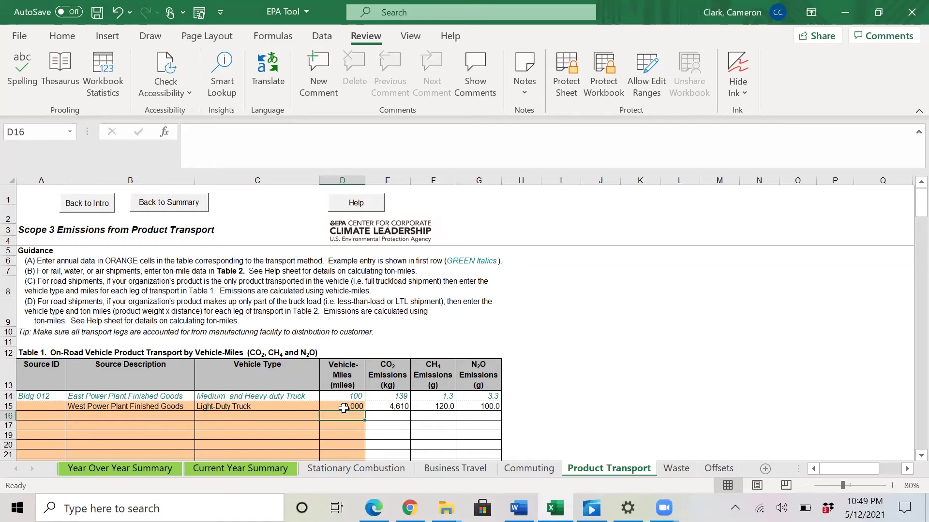
# Copy the West Power Plant Finished Goods description into row 59 of the ton-miles table.
pyautogui.scroll(-15, 343, 409)
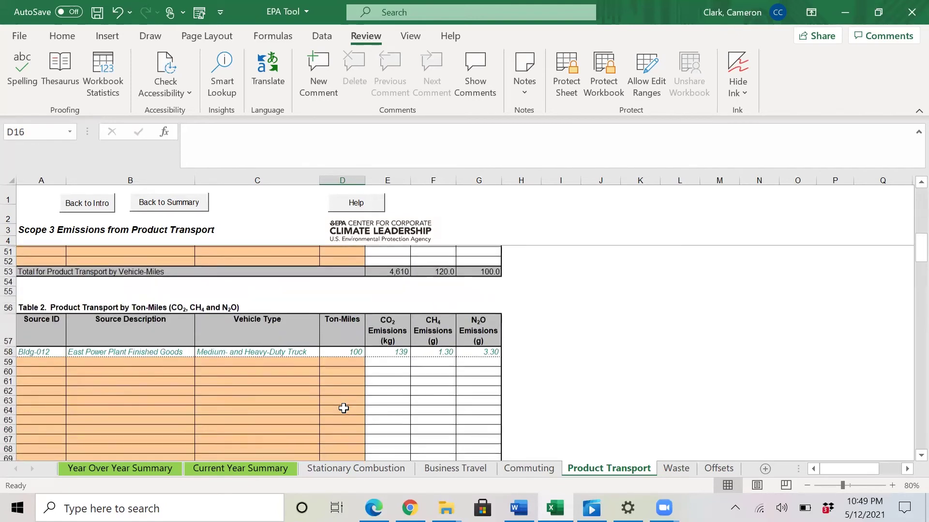
pyautogui.click(176, 361)
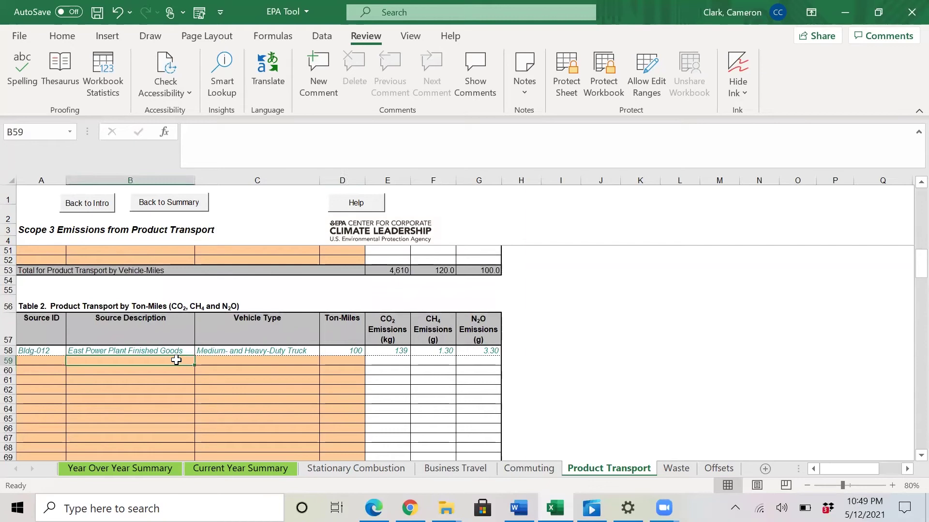
pyautogui.scroll(14, 176, 361)
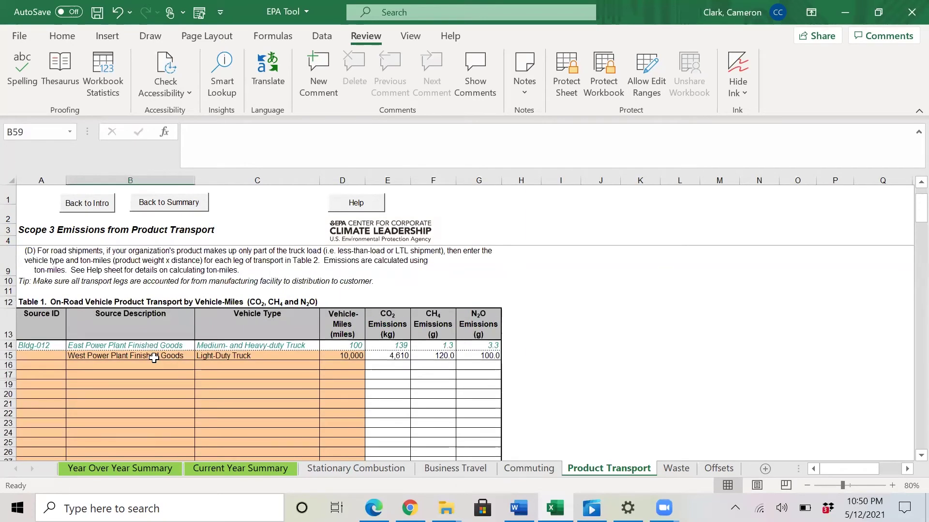
pyautogui.click(154, 355)
pyautogui.hotkey('ctrl', 'c')
pyautogui.scroll(-12, 154, 355)
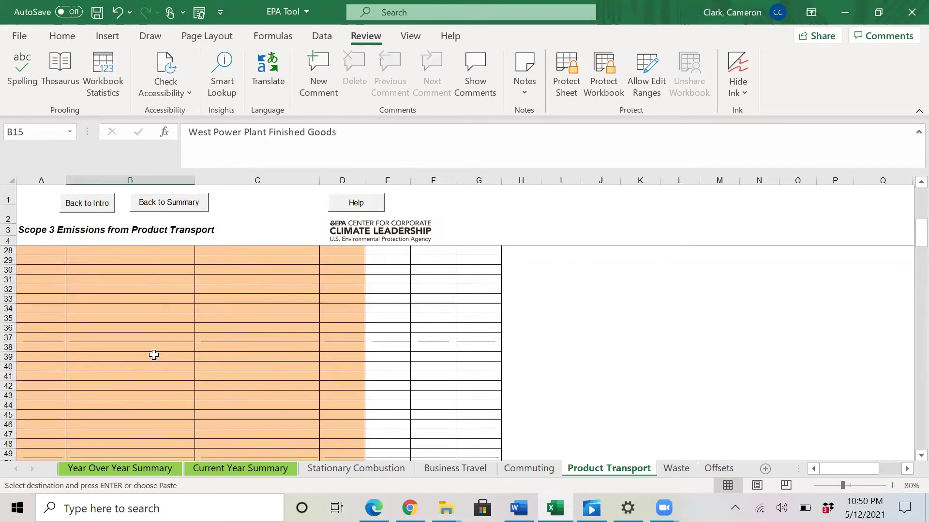
pyautogui.click(160, 409)
pyautogui.hotkey('ctrl', 'v')
# Set row 59 to Rail with 5,000 ton-miles.
pyautogui.click(233, 410)
pyautogui.click(323, 409)
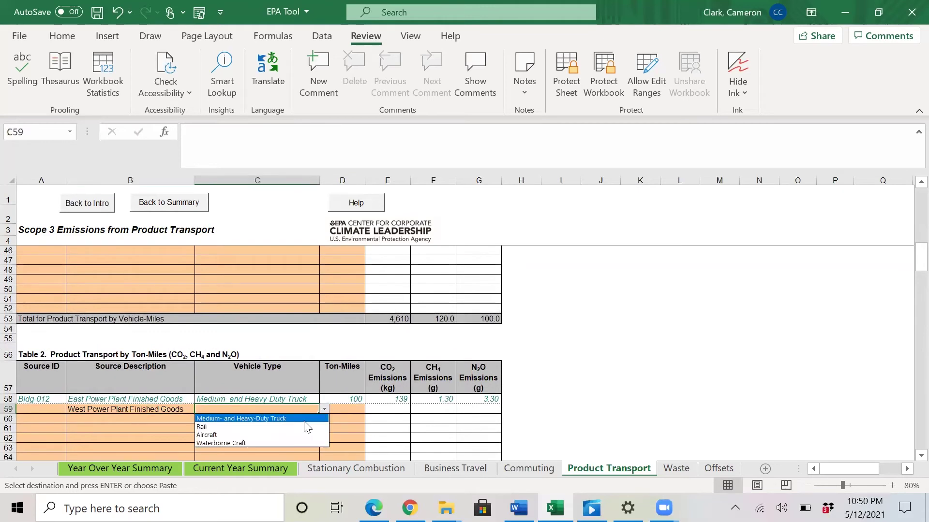
pyautogui.click(288, 427)
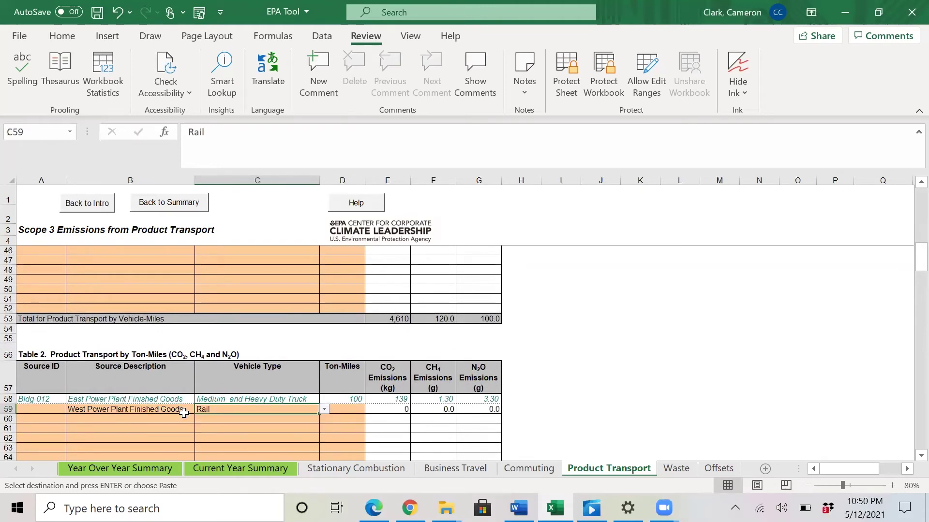
pyautogui.click(344, 410)
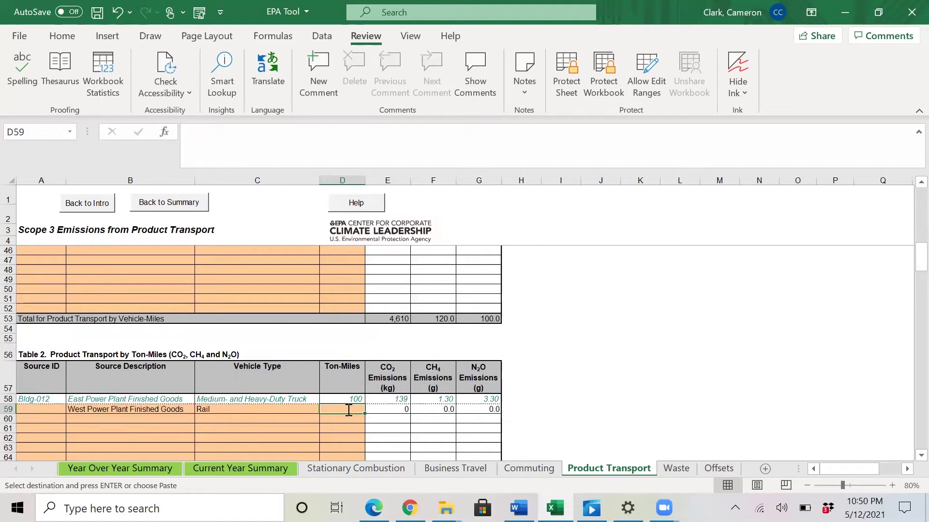
pyautogui.write('5000')
pyautogui.press('Return')
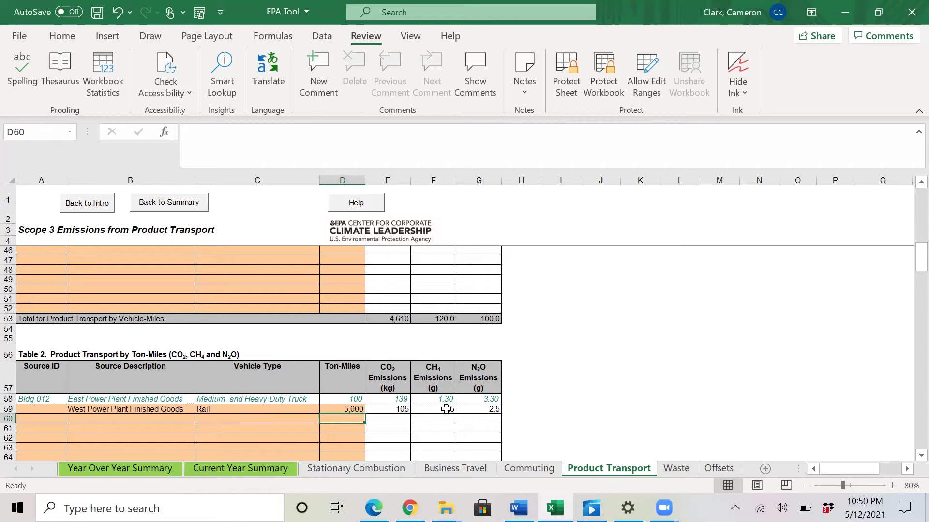
# On the Waste sheet, set row 13's material to Glass and disposal method to Recycled.
pyautogui.click(673, 468)
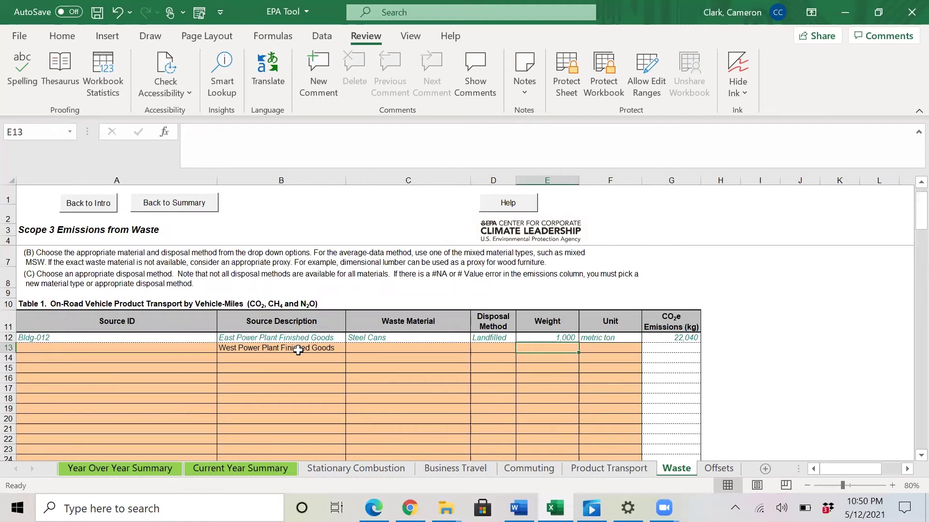
pyautogui.click(364, 349)
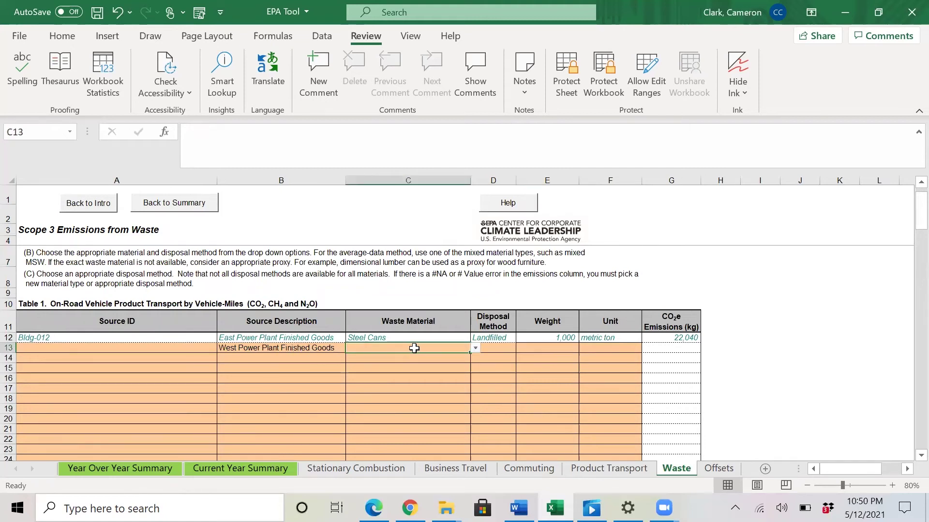
pyautogui.click(476, 348)
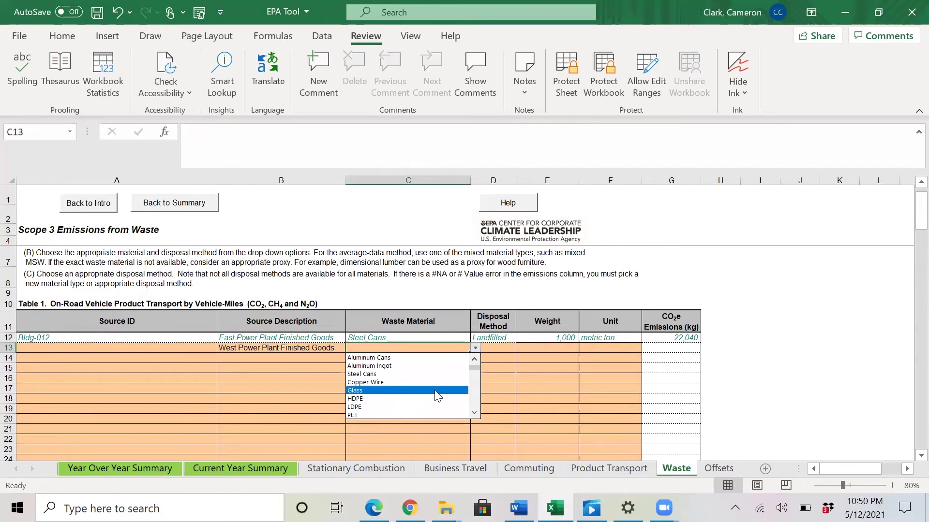
pyautogui.click(437, 390)
pyautogui.click(498, 348)
pyautogui.click(521, 348)
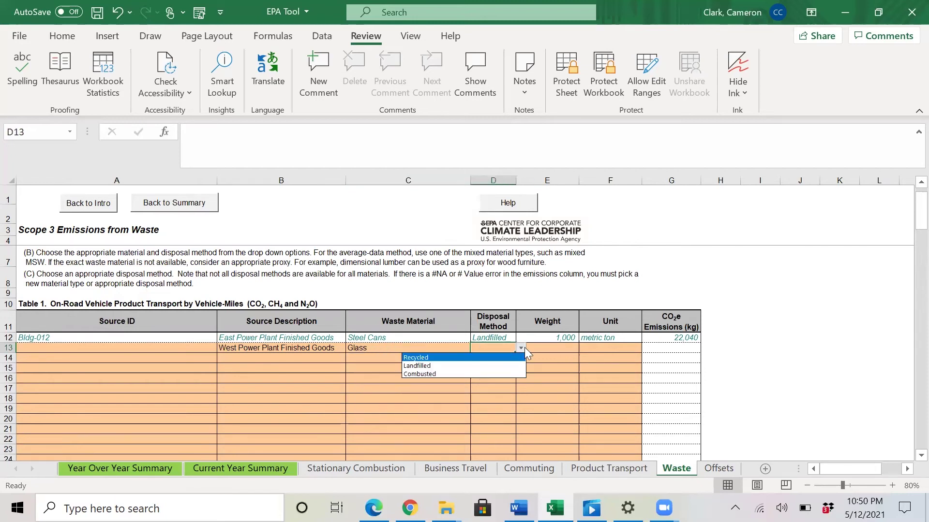
pyautogui.click(505, 358)
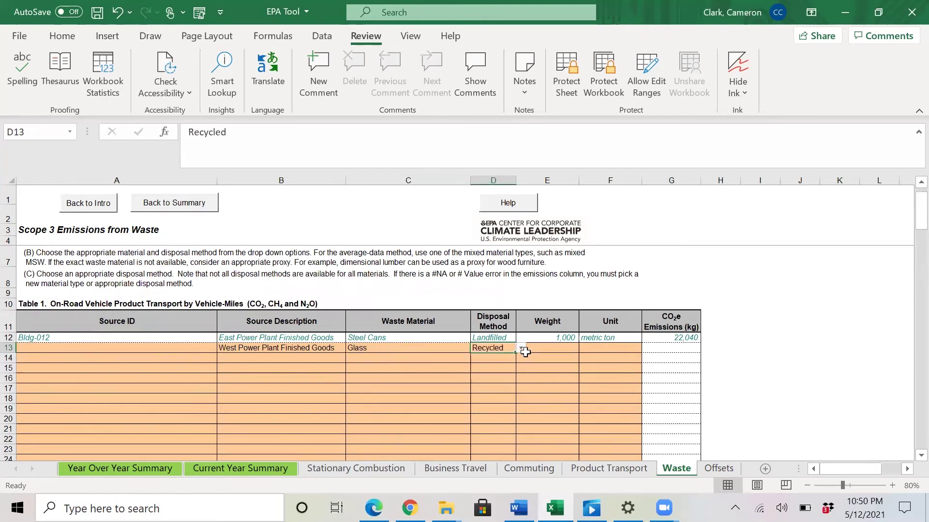
# Give row 13 a weight of 5,000 in pounds (lb).
pyautogui.click(537, 349)
pyautogui.write('2500')
pyautogui.press('Return')
pyautogui.click(594, 348)
pyautogui.click(647, 348)
pyautogui.click(565, 355)
pyautogui.click(562, 350)
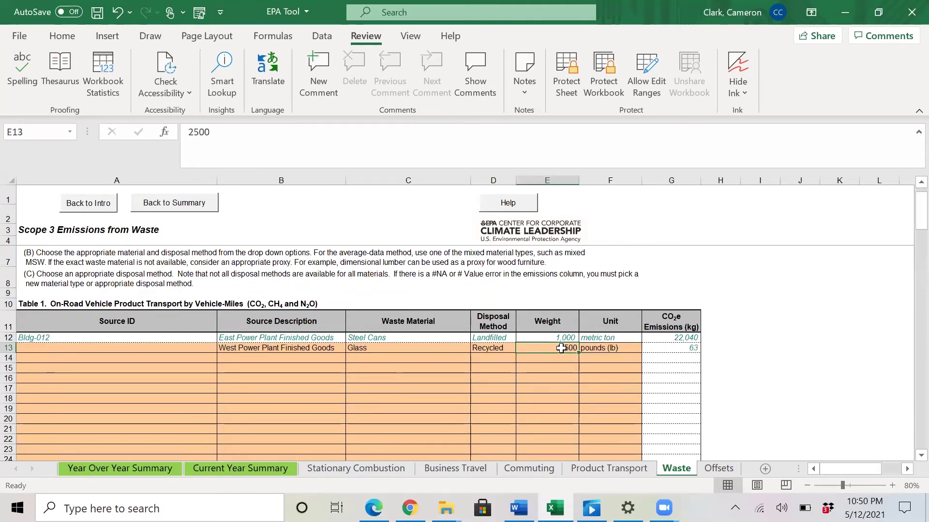
pyautogui.write('5000')
pyautogui.press('Return')
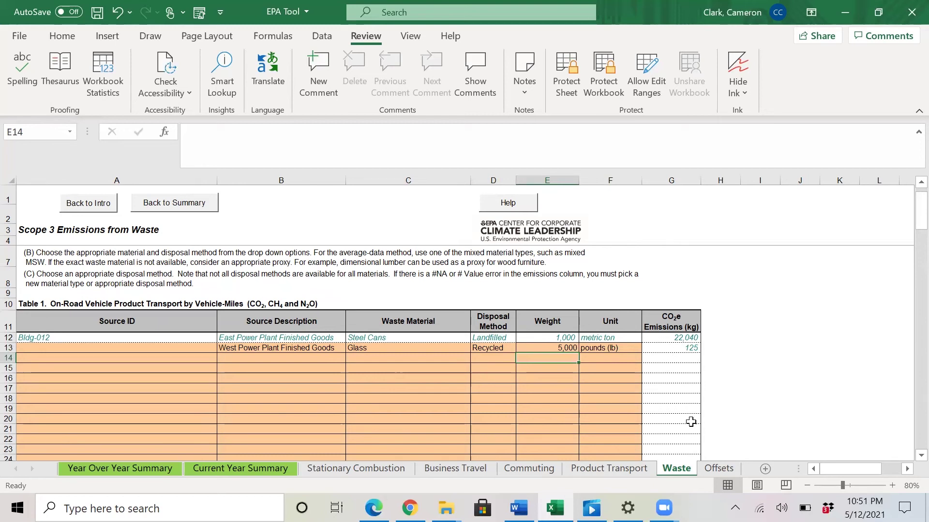
# On the Offsets sheet, enter Trees, Forestry Project, and 15,000 metric tons in row 11.
pyautogui.click(709, 469)
pyautogui.click(57, 406)
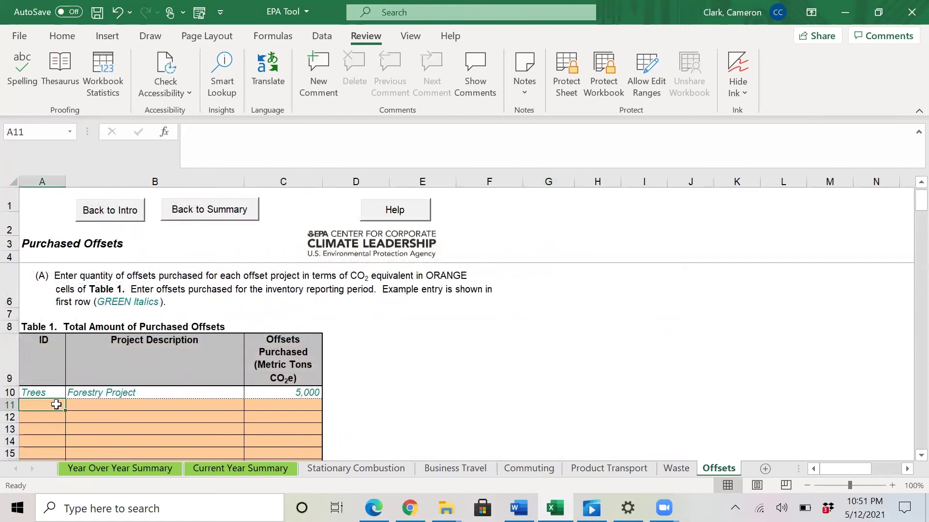
pyautogui.write('r')
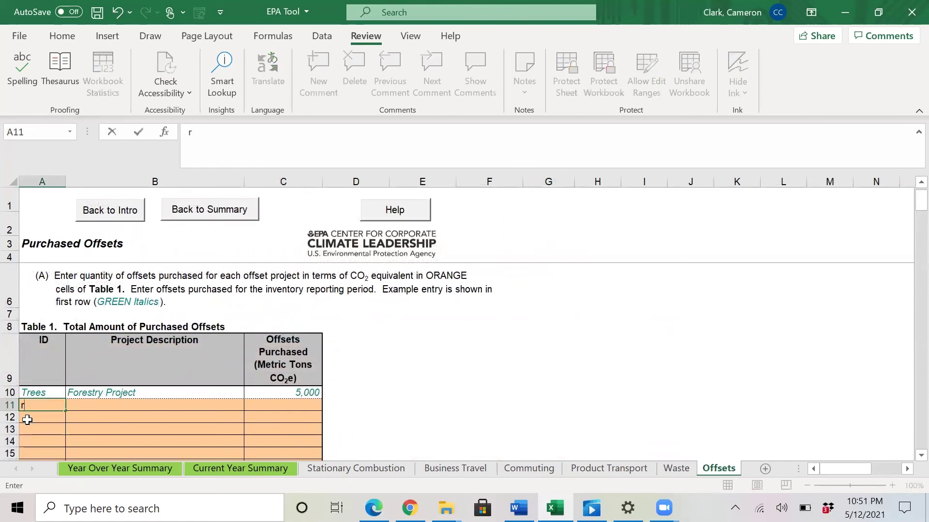
pyautogui.press('BackSpace')
pyautogui.write('Trees')
pyautogui.press('Tab')
pyautogui.hotkey('ctrl', 'v')
pyautogui.click(279, 405)
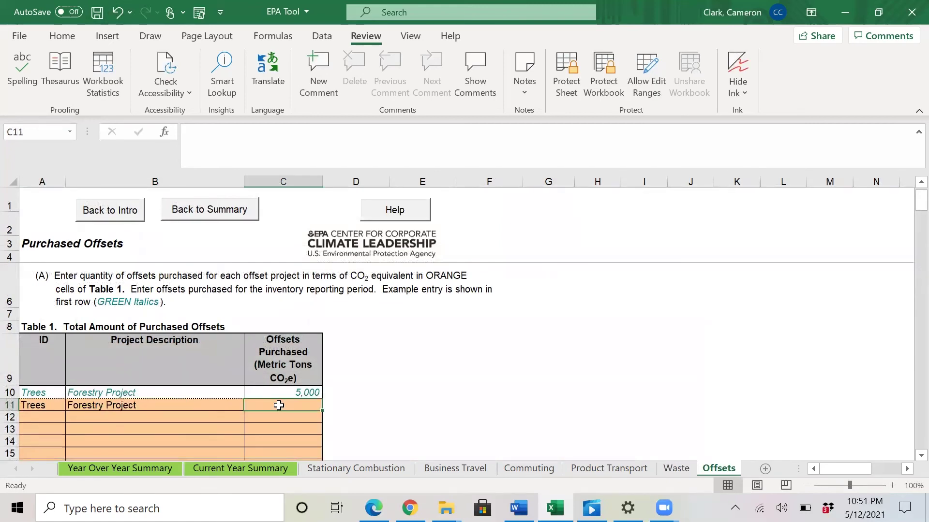
pyautogui.write('1')
pyautogui.write('5,000')
pyautogui.press('Return')
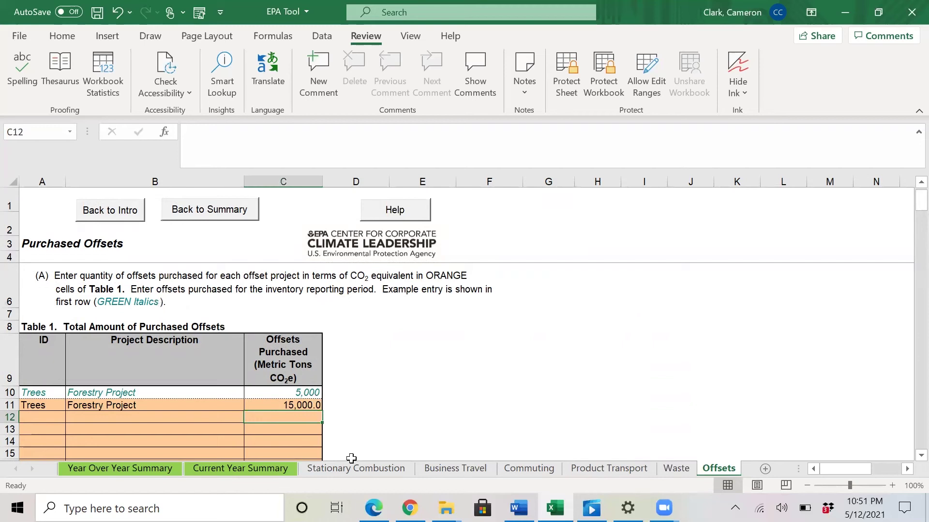
# Scroll the Current Year Summary to check 15,000 offsets and -14,203 net location-based emissions.
pyautogui.click(283, 469)
pyautogui.scroll(-1, 321, 380)
pyautogui.scroll(-1, 321, 380)
pyautogui.scroll(-1, 320, 381)
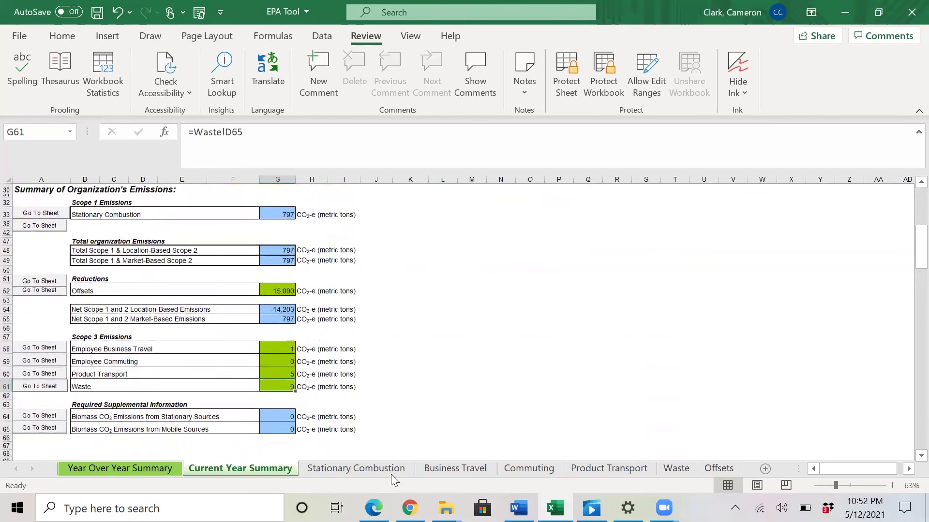
pyautogui.scroll(2, 288, 422)
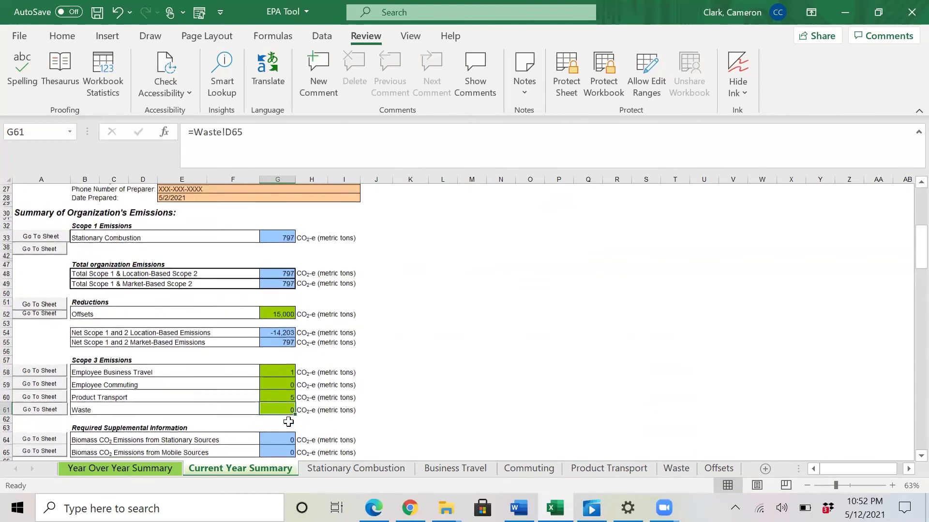
pyautogui.scroll(-1, 289, 421)
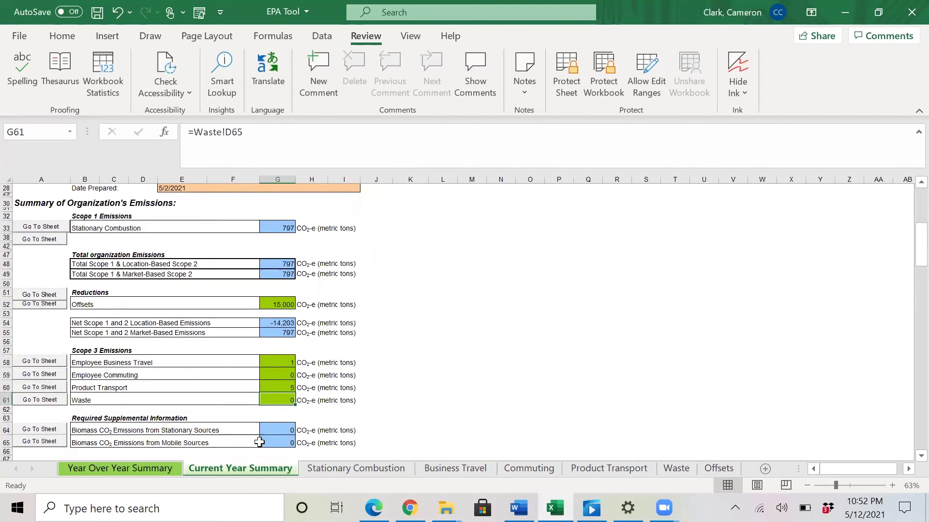
# Inspect the Year Over Year Summary's Base Year column, 2021–2031 year row, and Year 3 column.
pyautogui.click(136, 469)
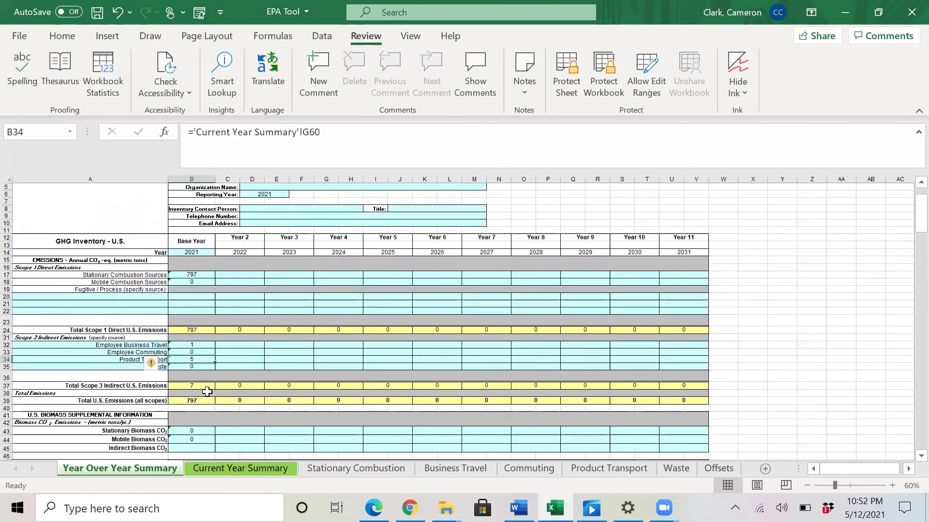
pyautogui.scroll(-1, 207, 392)
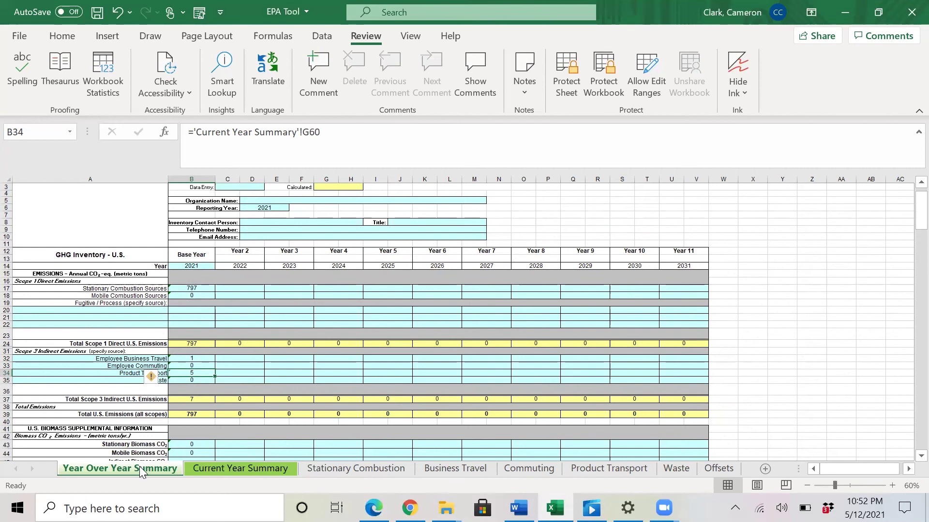
pyautogui.click(190, 177)
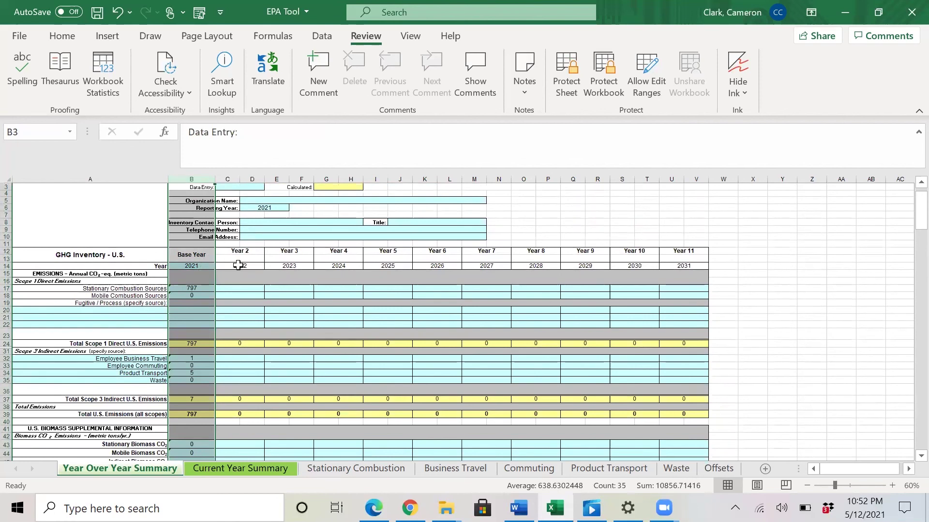
pyautogui.moveTo(209, 266); pyautogui.dragTo(697, 273)
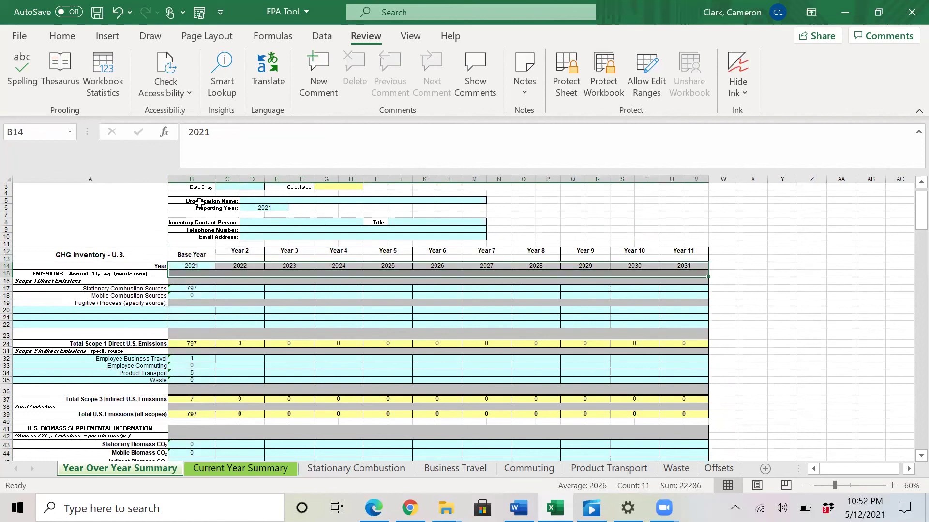
pyautogui.click(190, 179)
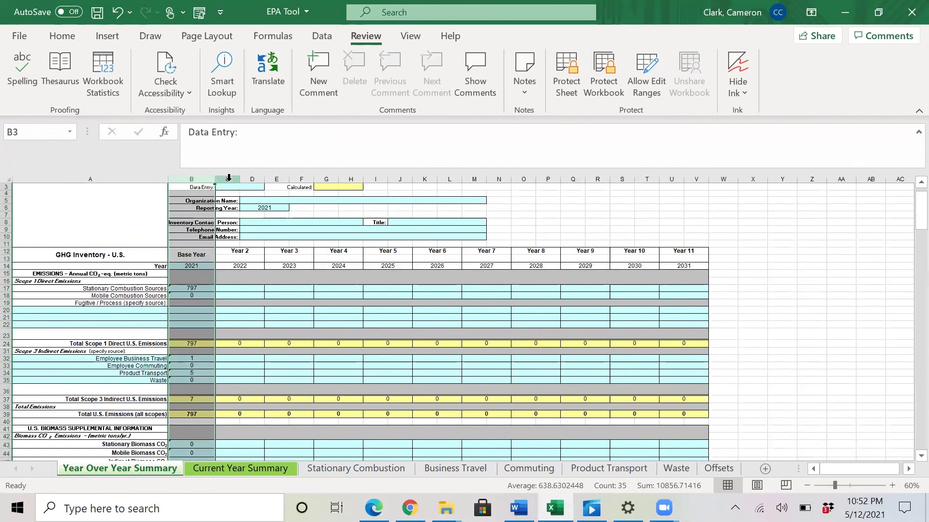
pyautogui.moveTo(229, 178); pyautogui.dragTo(302, 177)
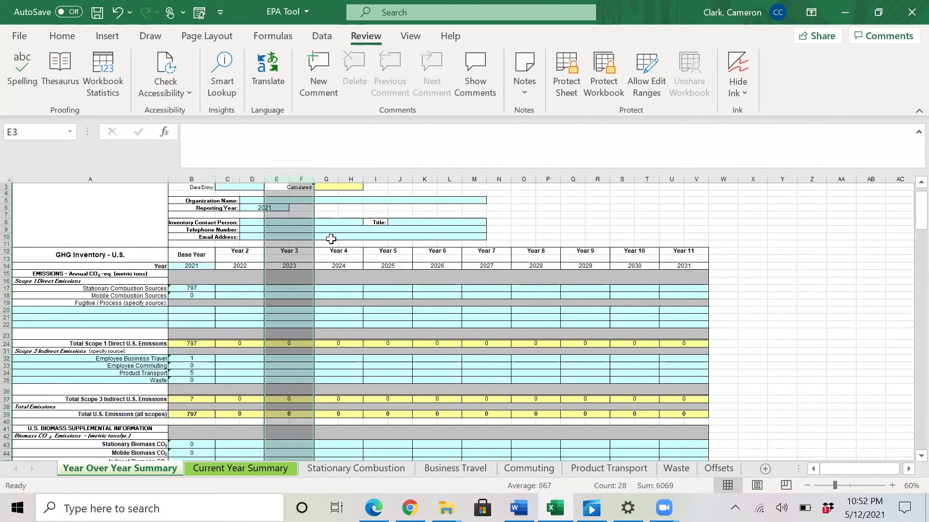